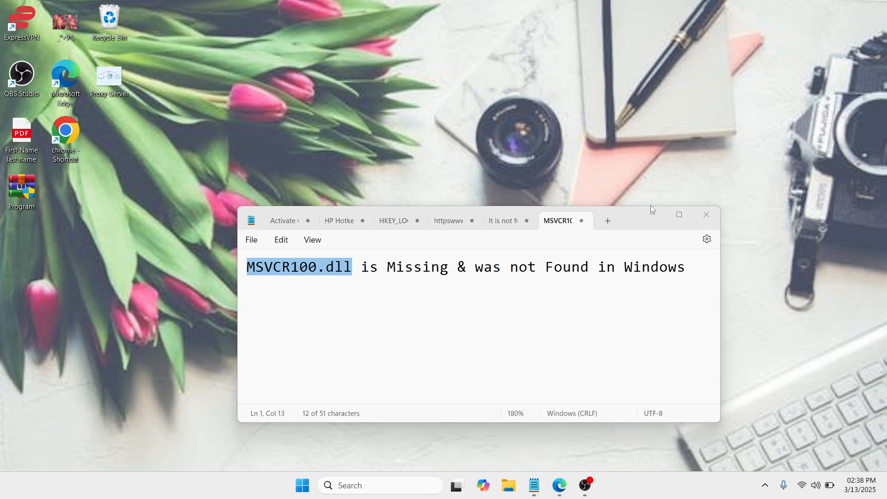
- Open Chrome and browse the msvcr100.dll download page on dll-files.com
left_click(652, 217)
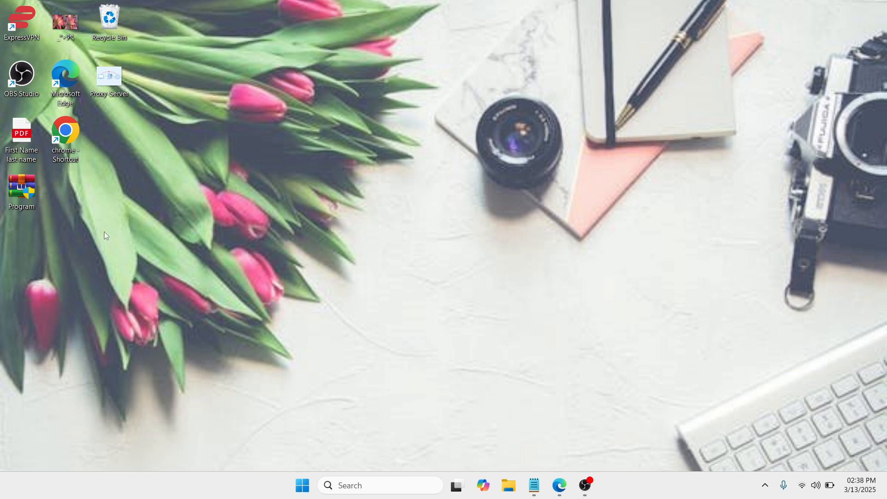
double_click(69, 133)
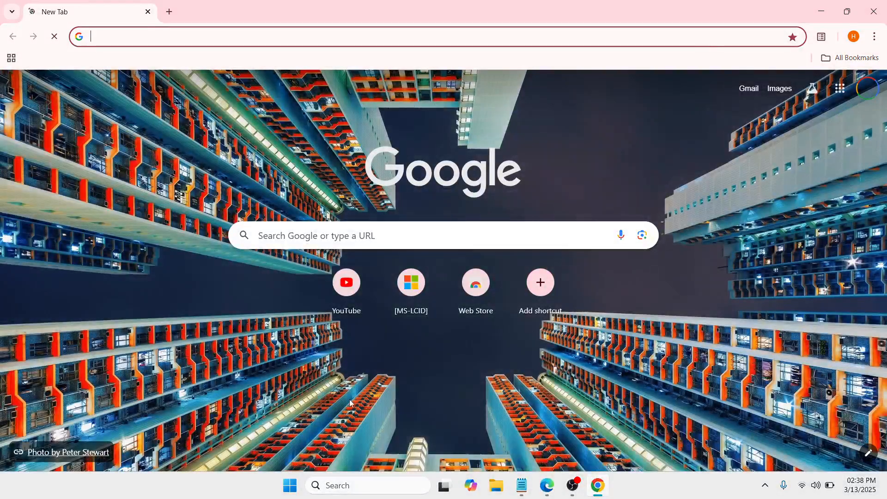
left_click(314, 241)
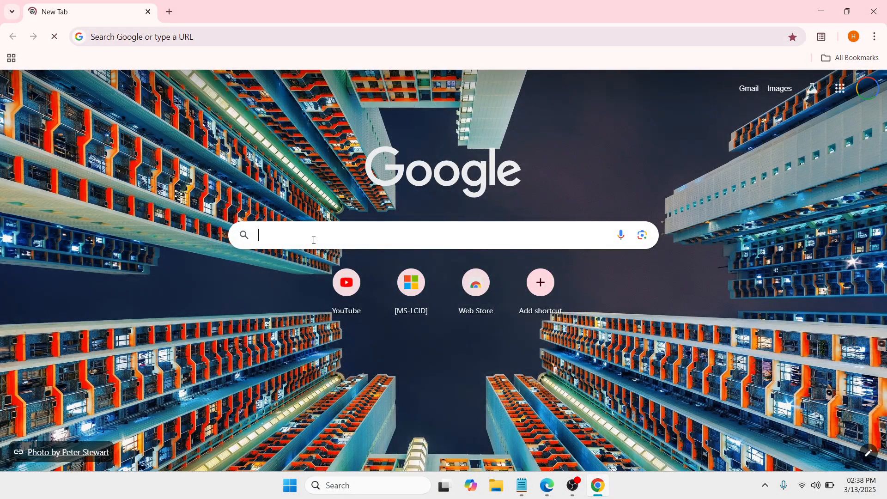
left_click(314, 262)
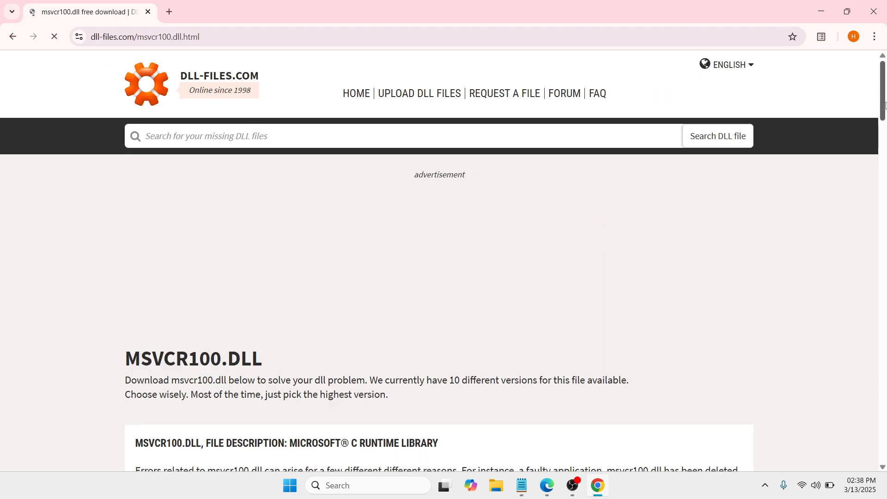
left_click_drag(885, 105, 884, 136)
left_click_drag(885, 167, 885, 225)
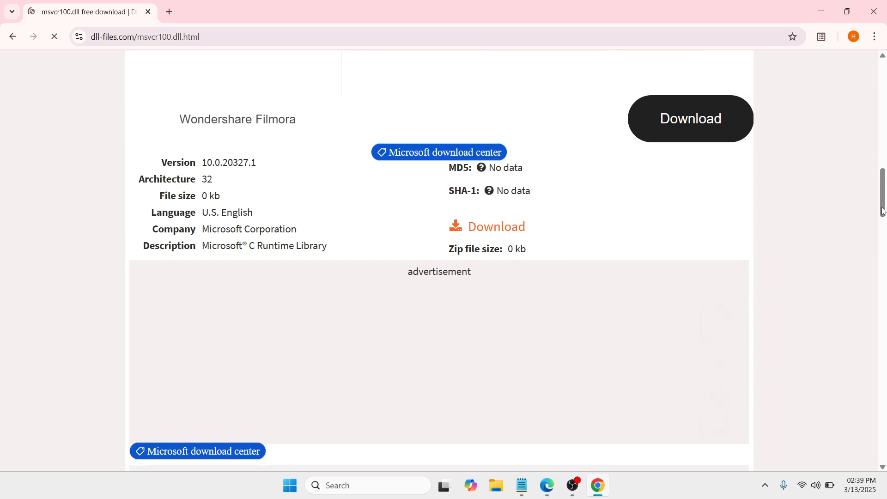
left_click_drag(883, 203, 883, 215)
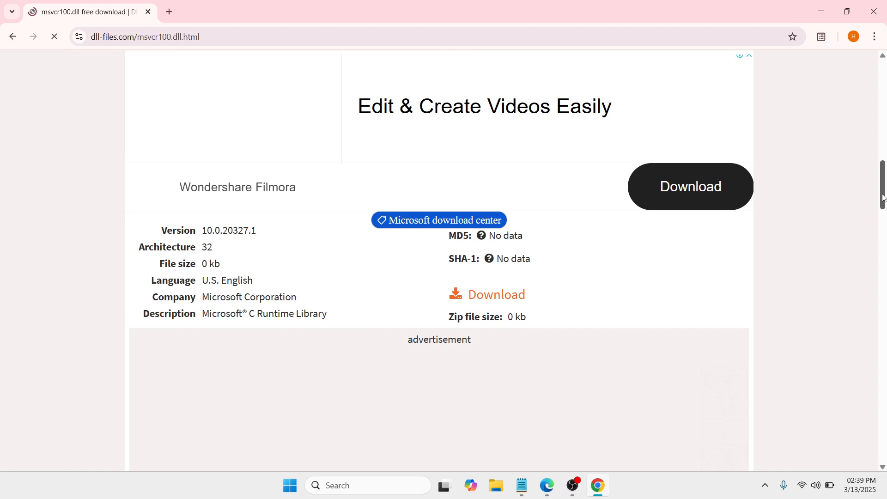
left_click_drag(880, 218, 881, 208)
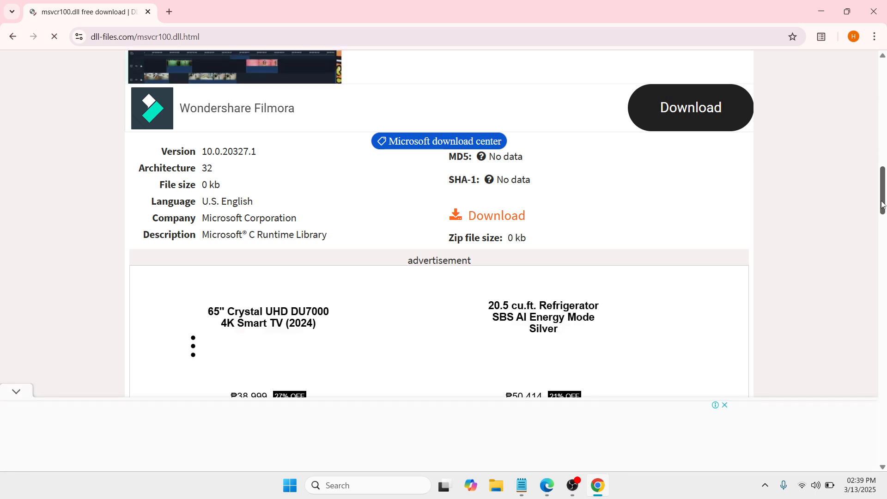
left_click_drag(882, 205, 882, 216)
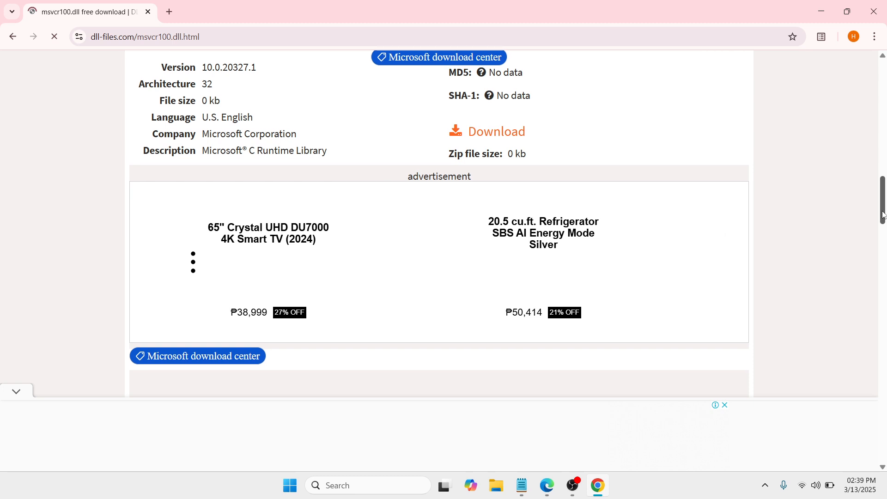
- Check the system type on the About your PC settings page, then close Settings
left_click(361, 484)
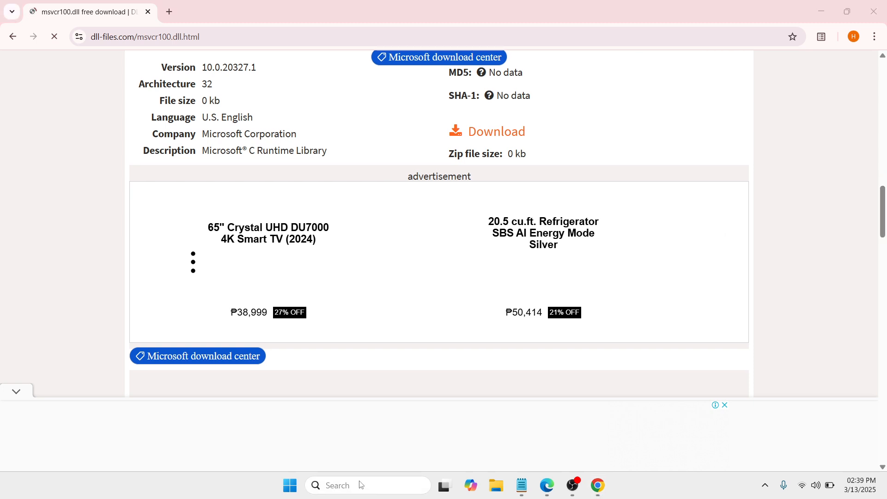
type("abo")
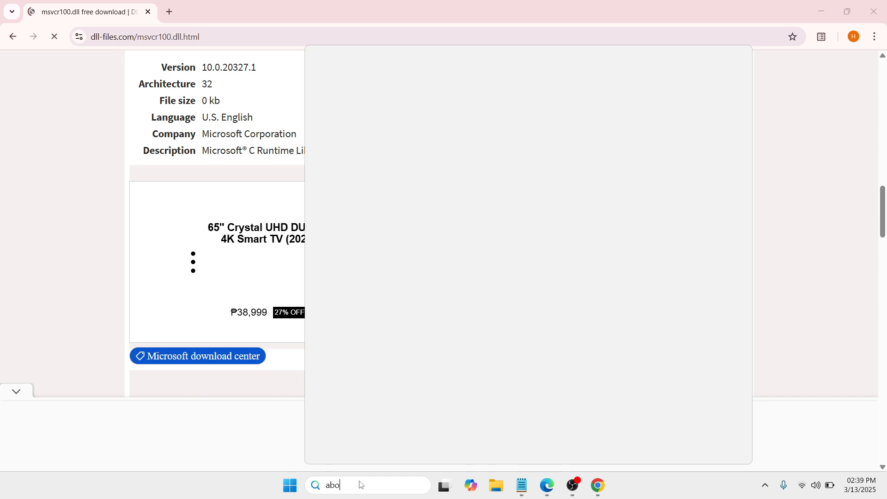
type("ut your ")
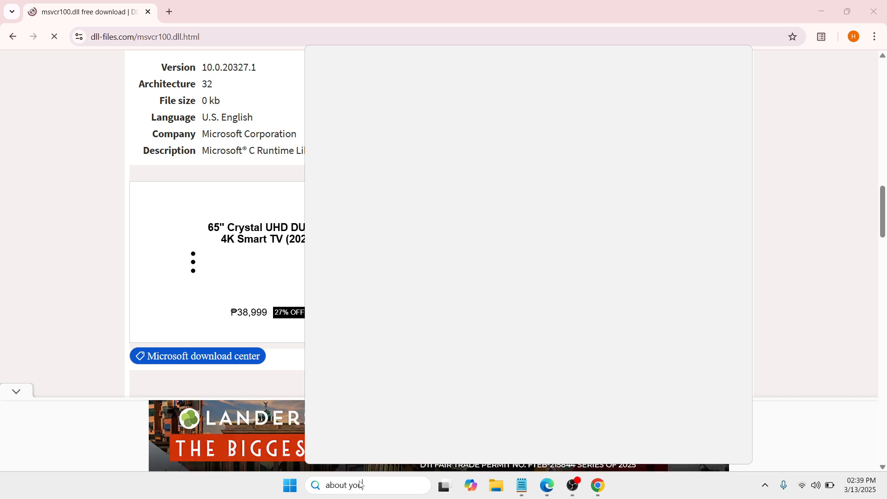
type("p")
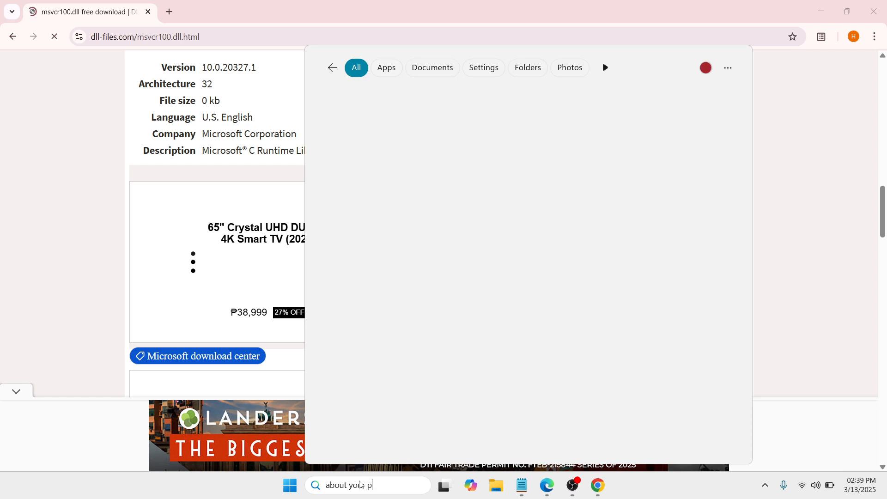
type("c")
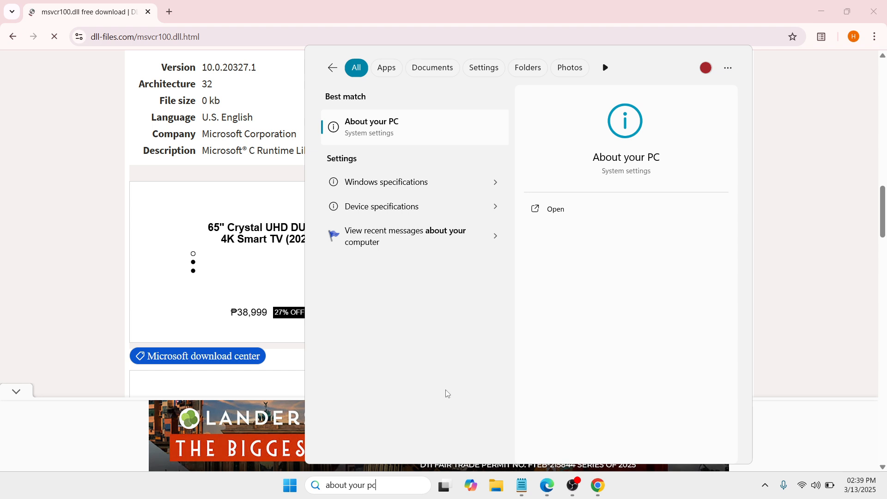
left_click(570, 209)
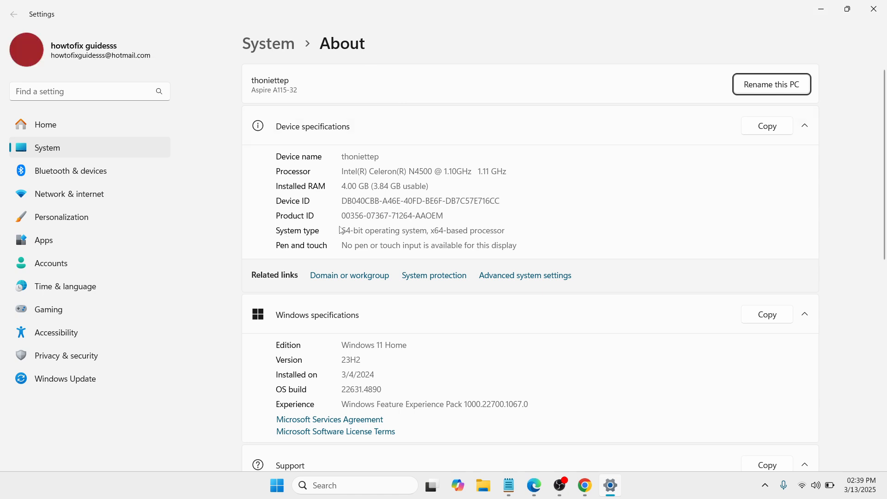
left_click_drag(343, 230, 539, 232)
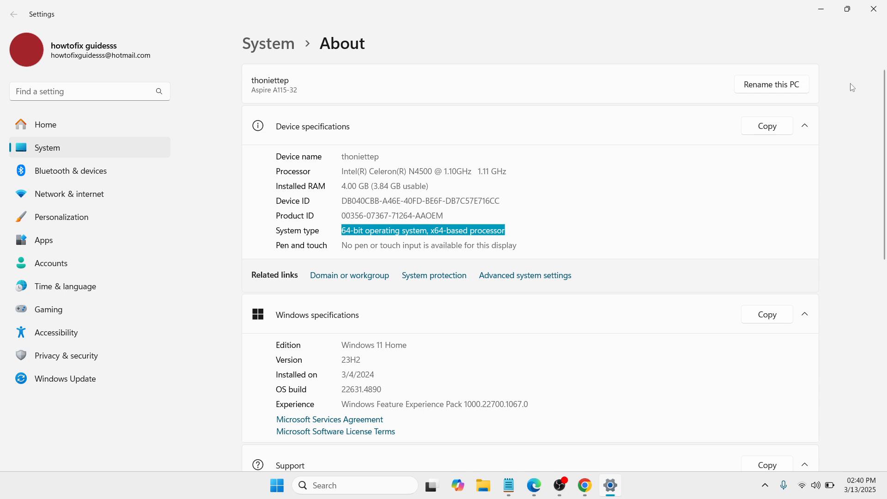
left_click(878, 17)
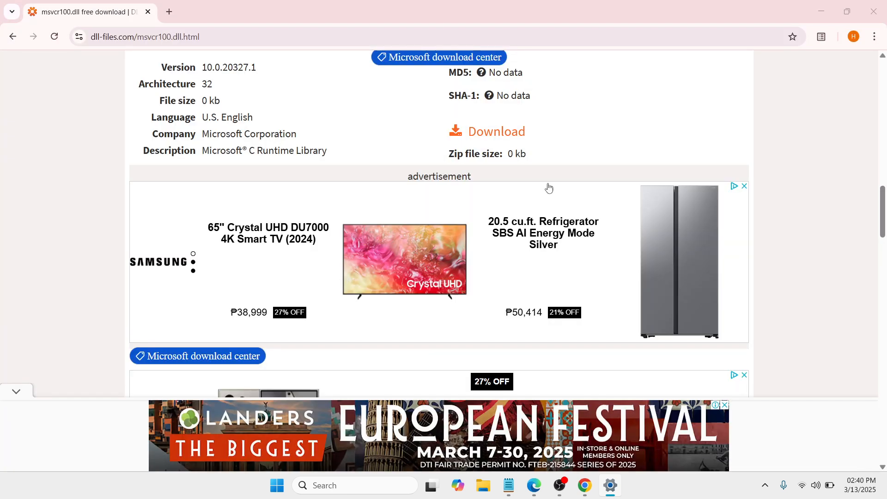
- Download the 64-bit msvcr100.dll version 10.0.40219.325 and dismiss the ad
scroll(876, 190, "up", 4)
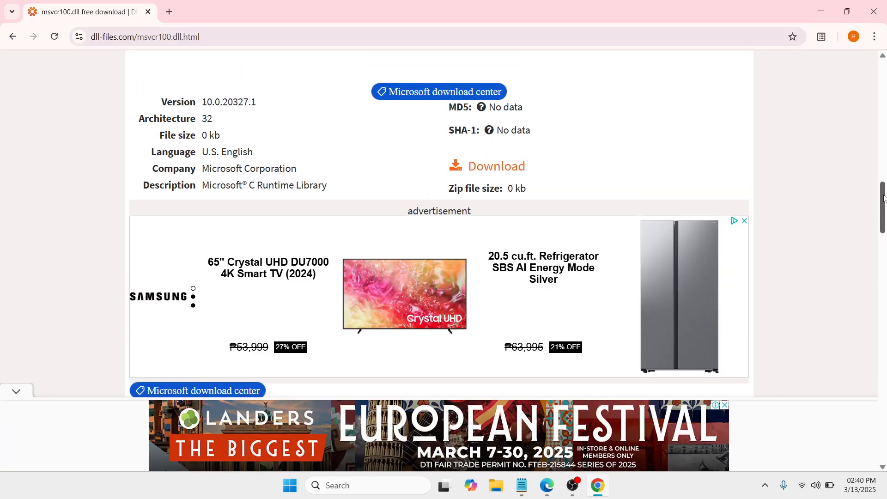
left_click_drag(880, 191, 878, 262)
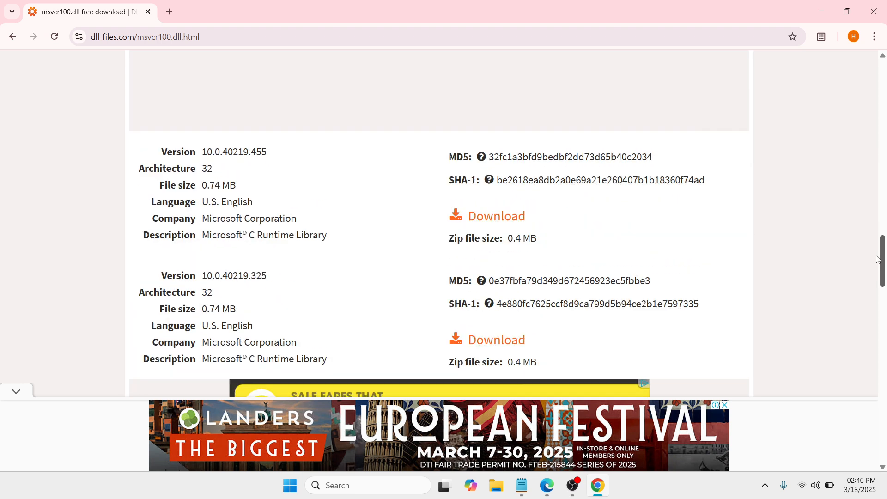
scroll(877, 272, "down", 3)
left_click_drag(877, 282, 879, 299)
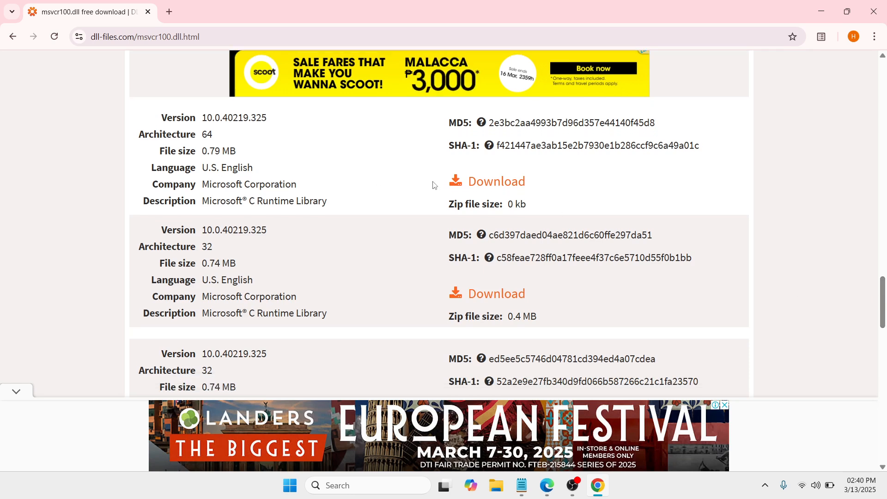
left_click(498, 185)
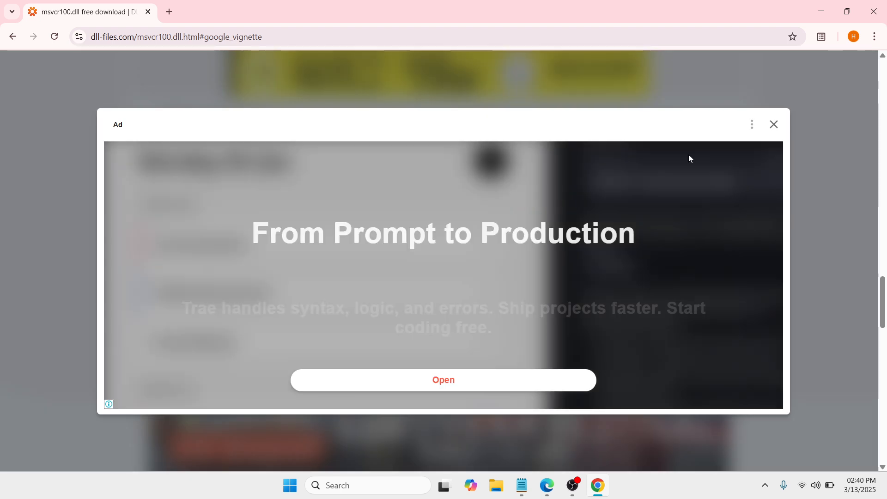
left_click(776, 125)
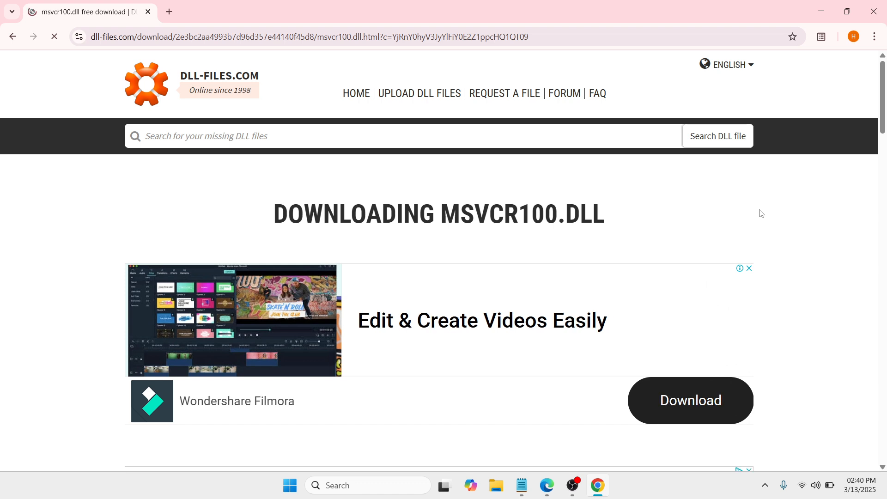
- Check the browser's download history for msvcr100.zip and close the browser
left_click_drag(880, 121, 880, 199)
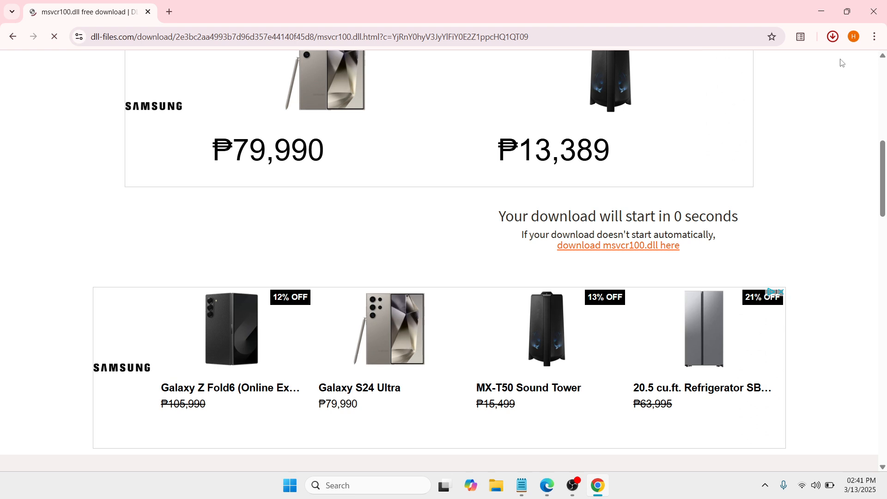
left_click(833, 37)
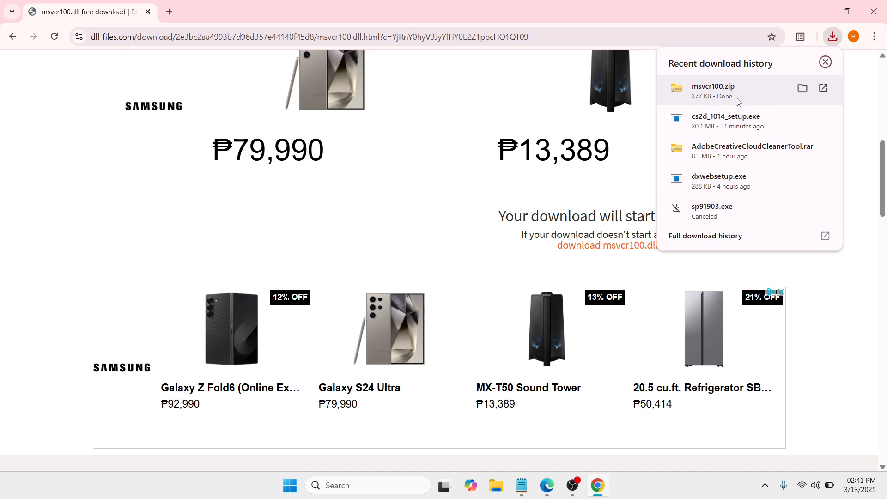
left_click(826, 62)
left_click(874, 11)
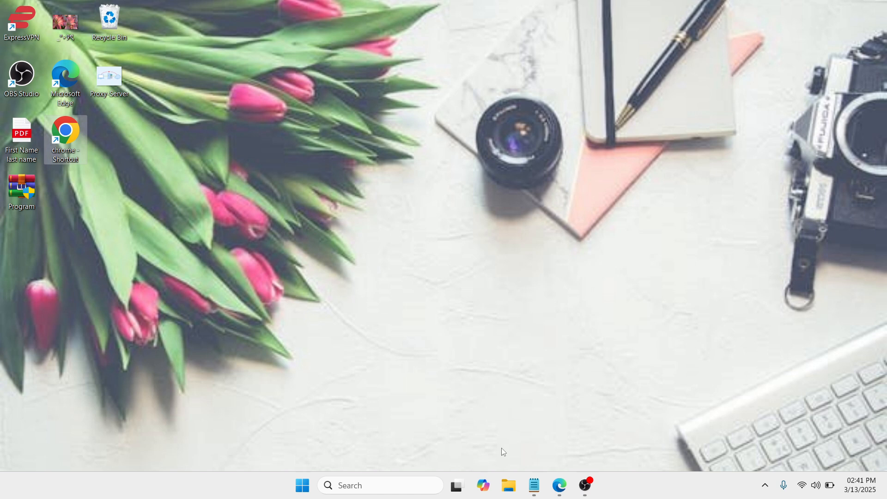
- Copy the msvcr100 zip from the Downloads folder in File Explorer
left_click(509, 486)
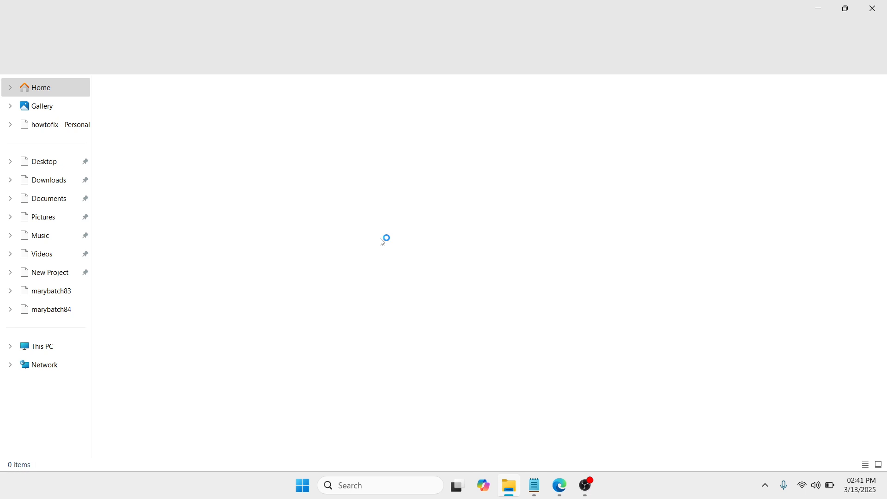
left_click(57, 180)
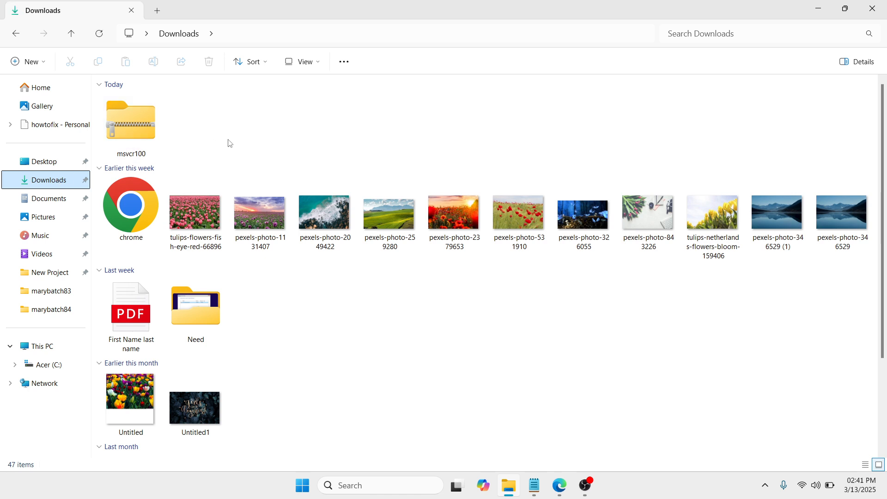
left_click(146, 120)
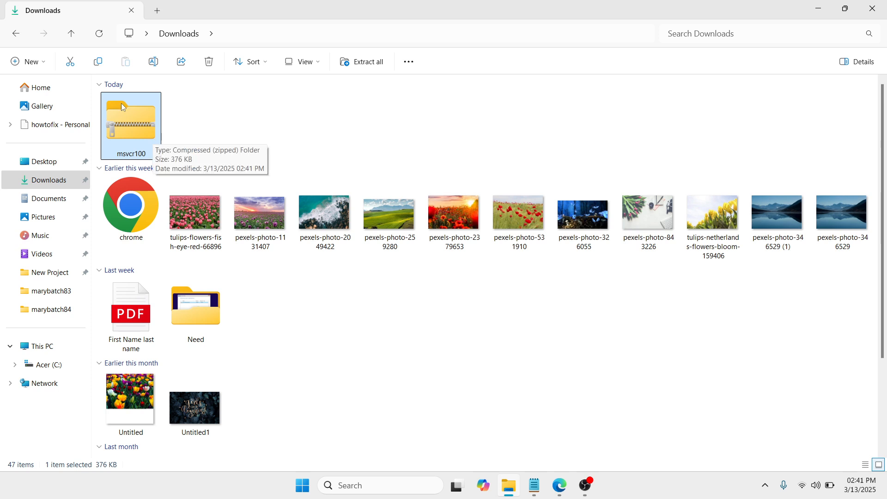
left_click(100, 62)
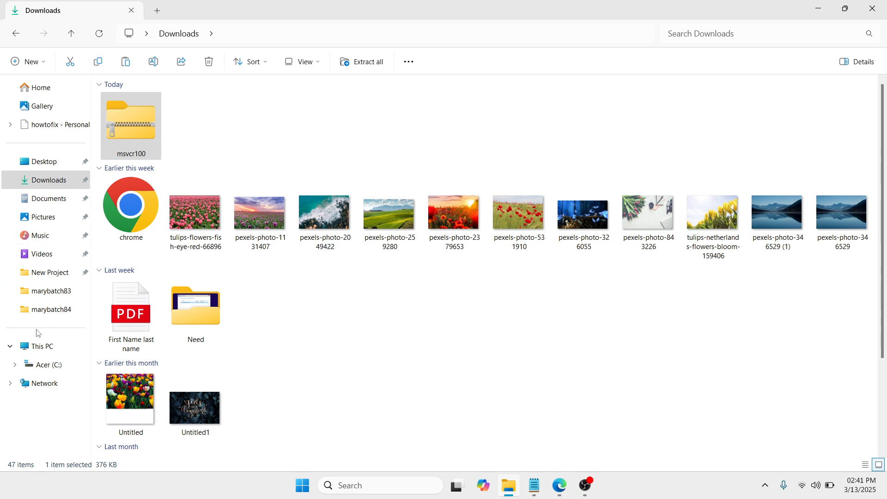
- Paste the msvcr100 zip into the C:\Windows\System32 folder, granting administrator permission
left_click(38, 372)
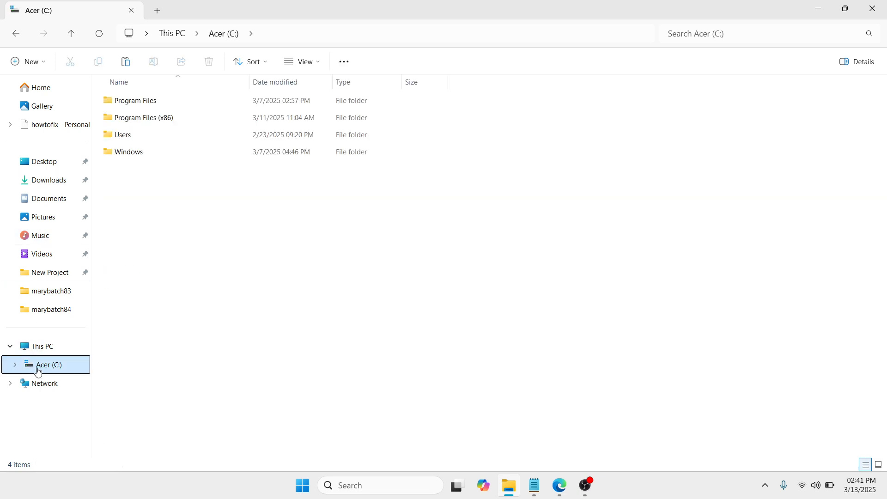
left_click(186, 327)
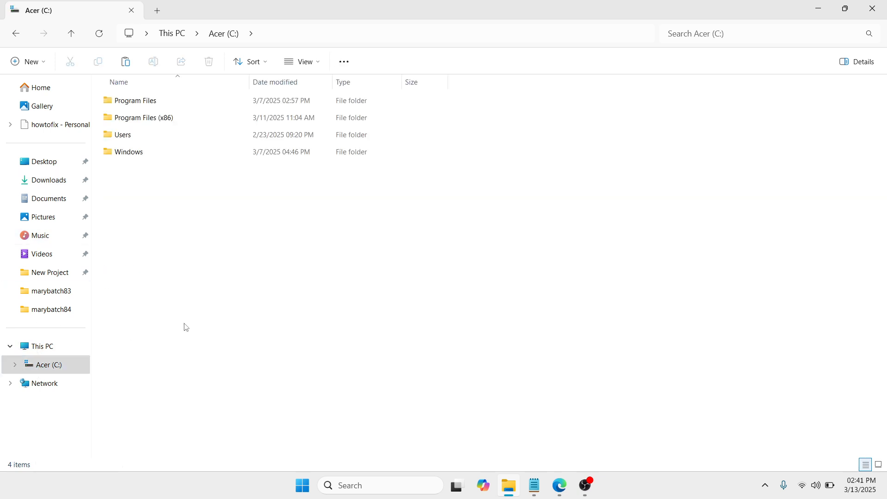
left_click(218, 153)
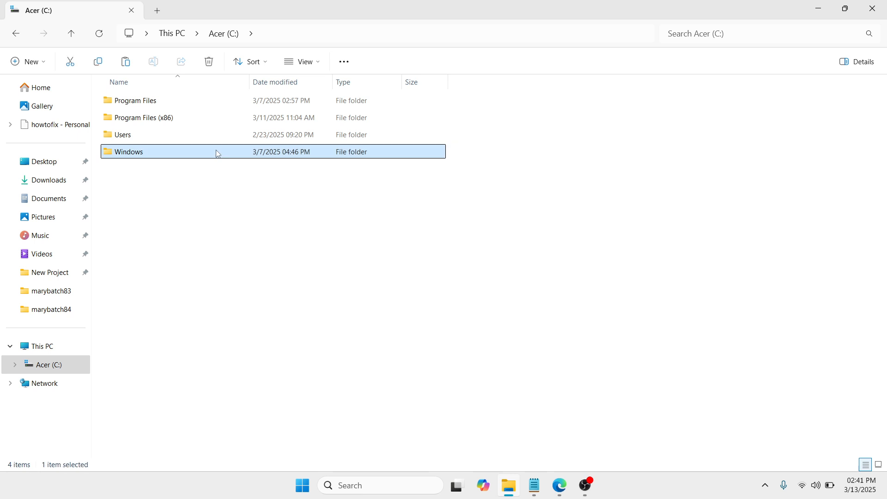
double_click(218, 152)
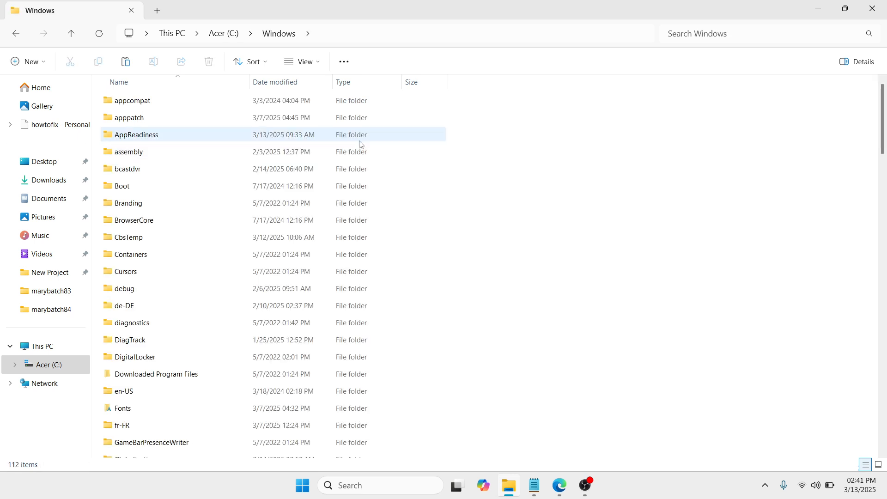
left_click_drag(882, 144, 881, 320)
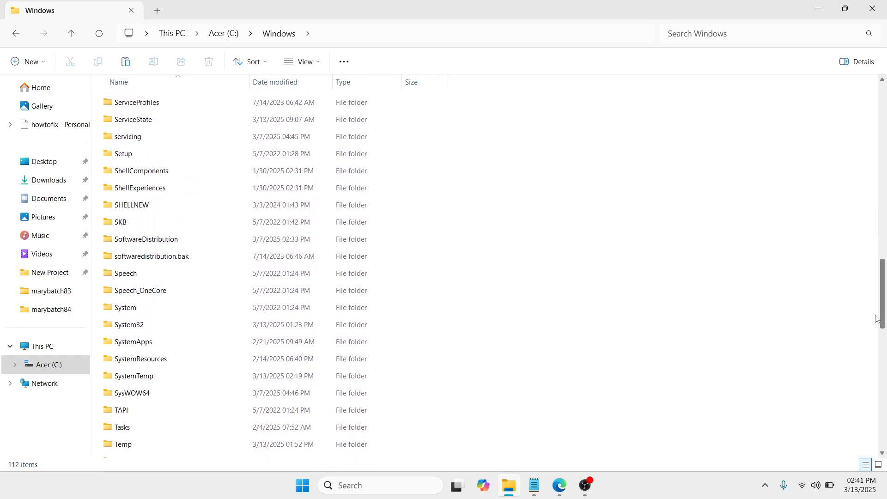
double_click(257, 325)
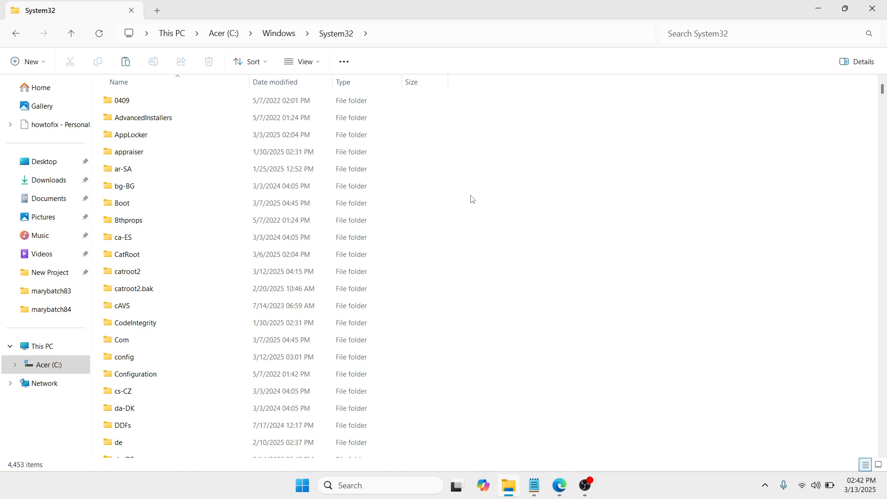
right_click(454, 169)
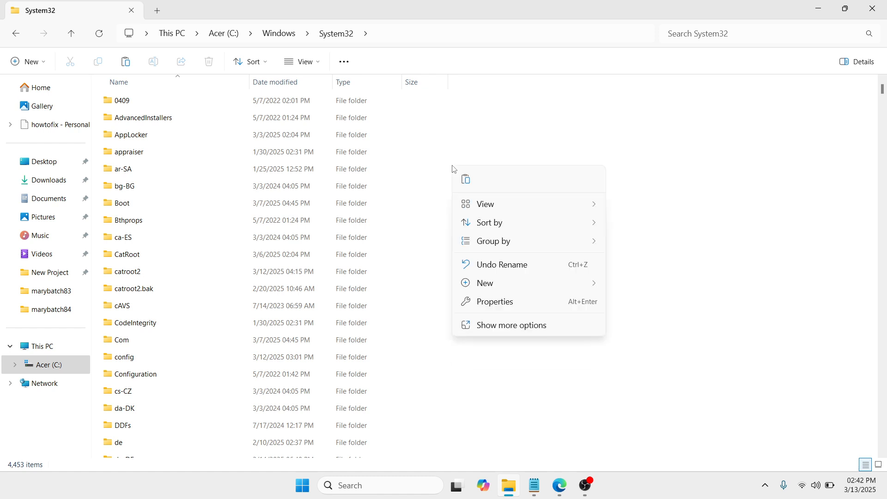
left_click(466, 180)
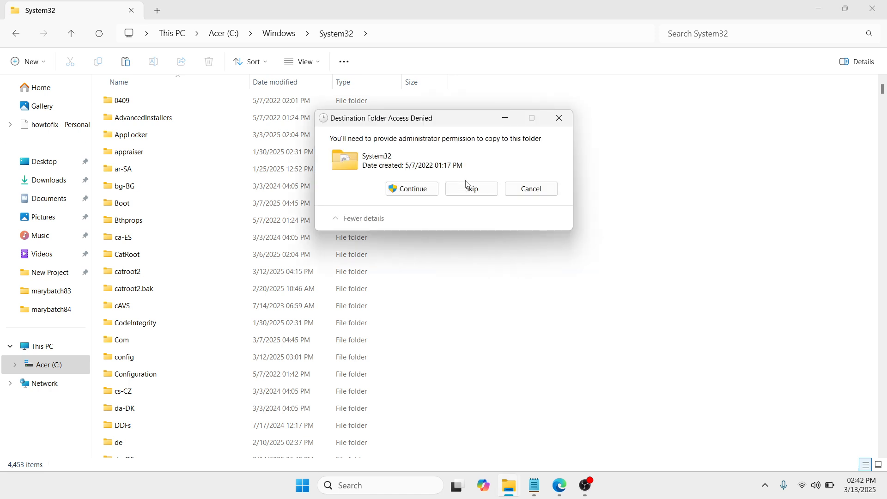
left_click(413, 189)
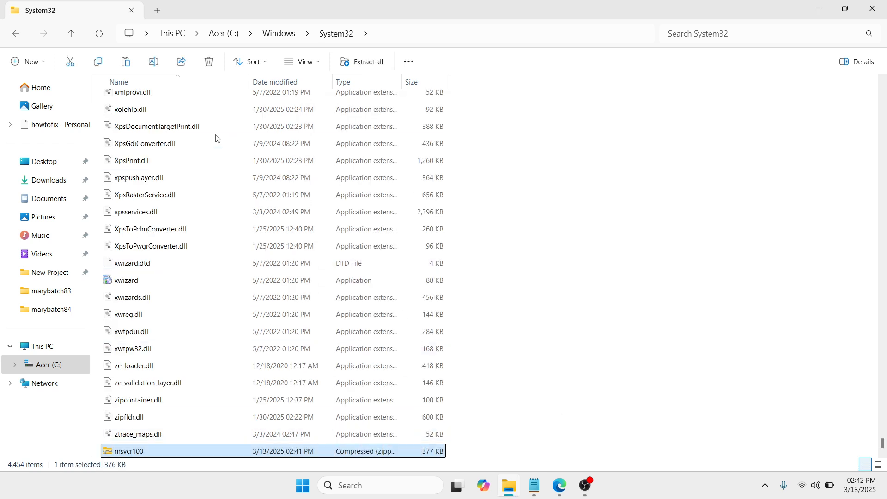
- Paste the msvcr100 zip into the C:\Windows\SysWOW64 folder as well, granting administrator permission
left_click(17, 35)
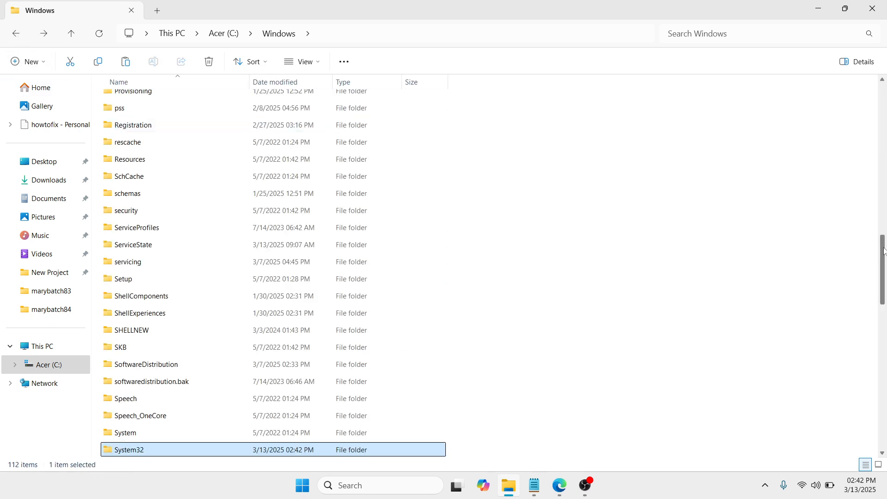
left_click_drag(884, 253, 853, 287)
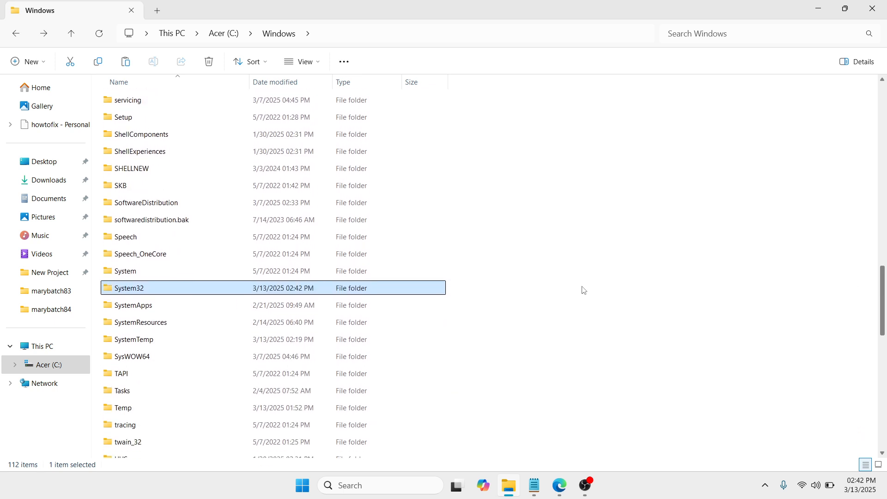
double_click(184, 359)
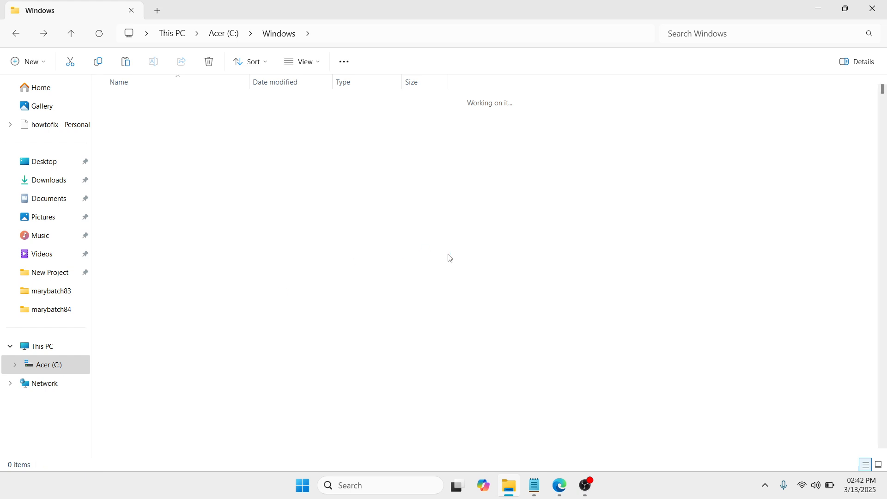
right_click(542, 174)
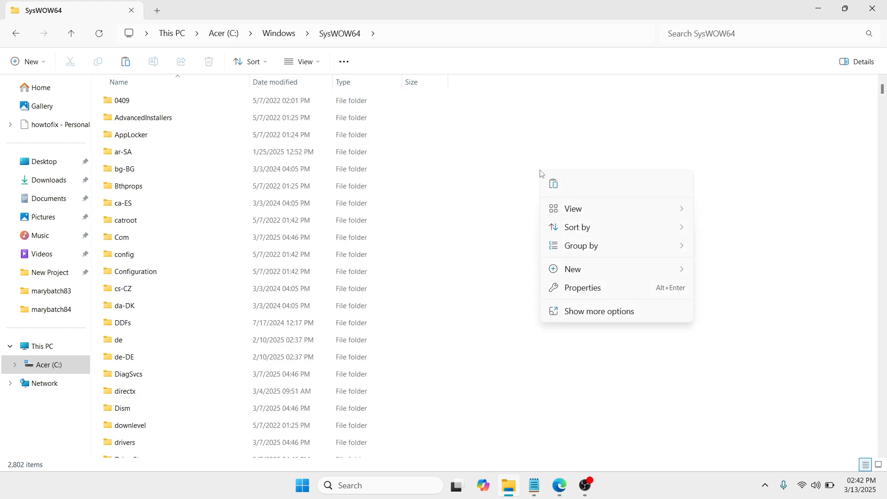
left_click(553, 183)
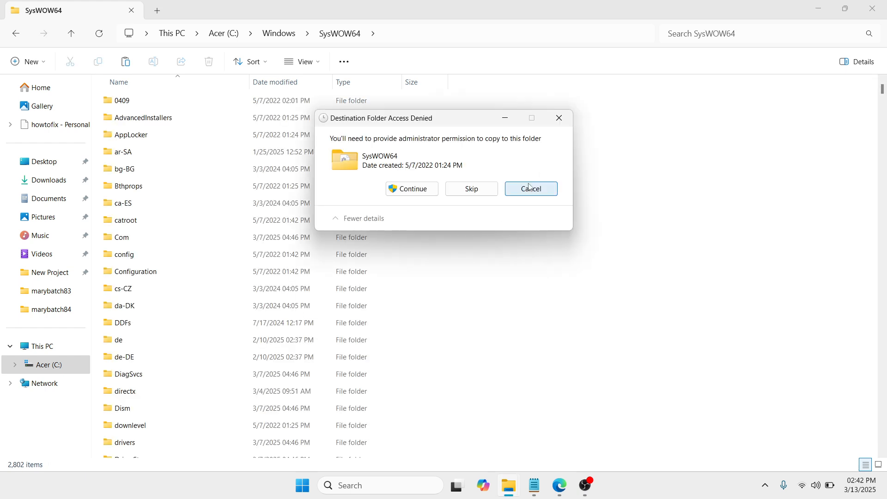
left_click(415, 189)
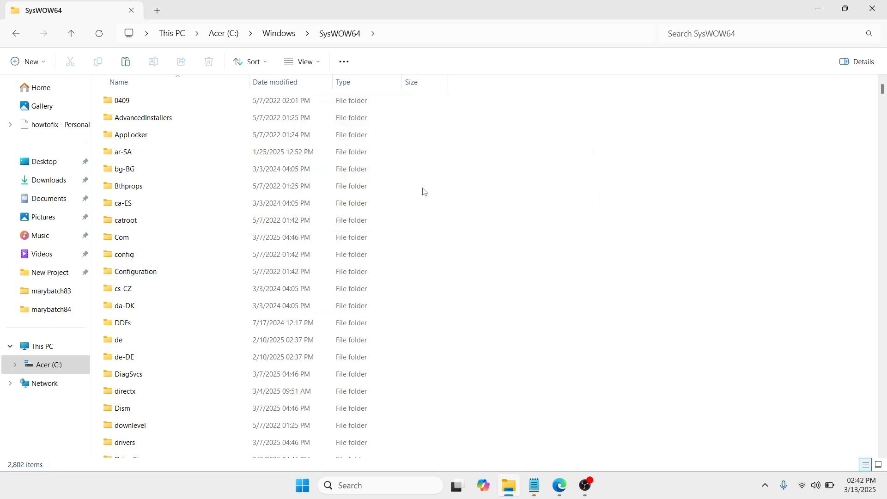
- Close File Explorer and open the Start menu's power options to restart the PC
left_click(702, 256)
left_click(872, 8)
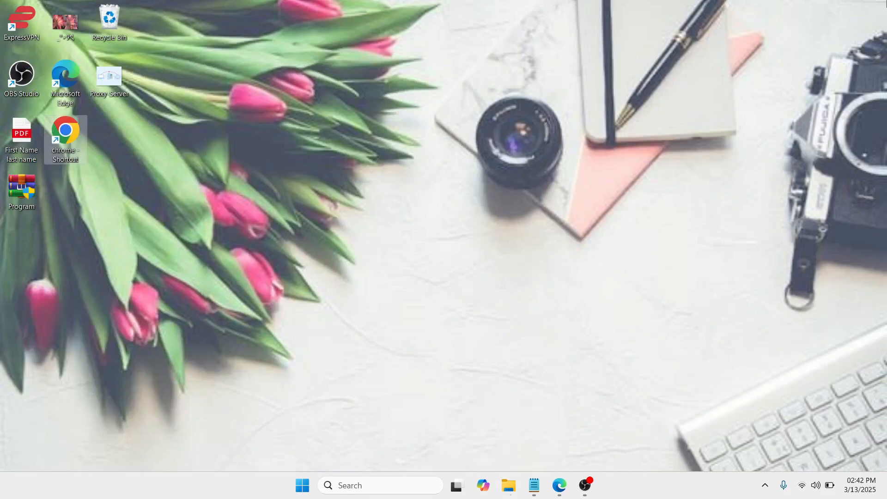
left_click(301, 485)
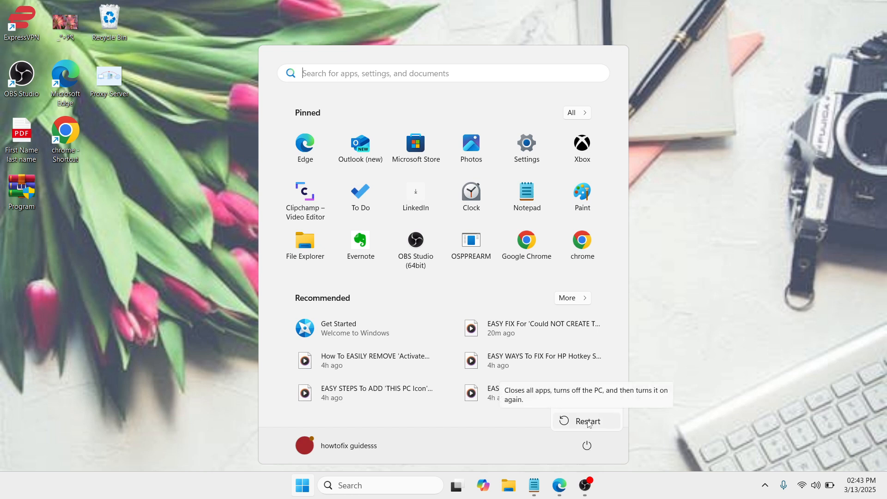
left_click(586, 485)
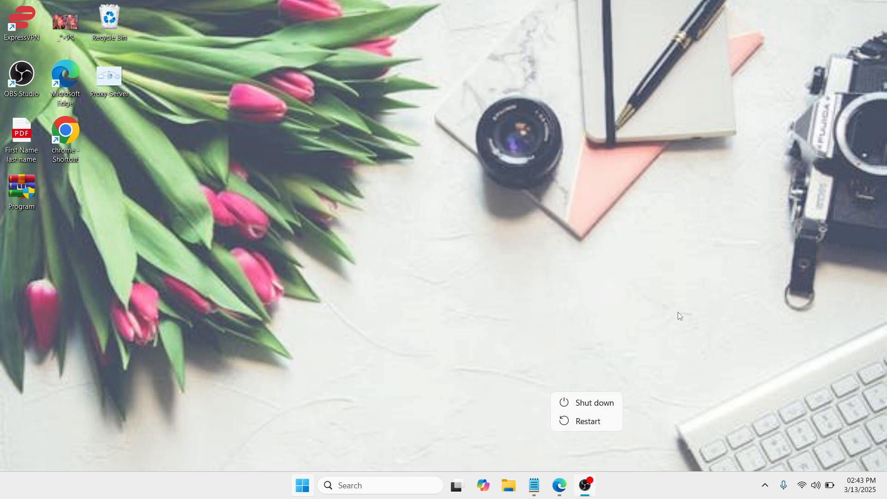